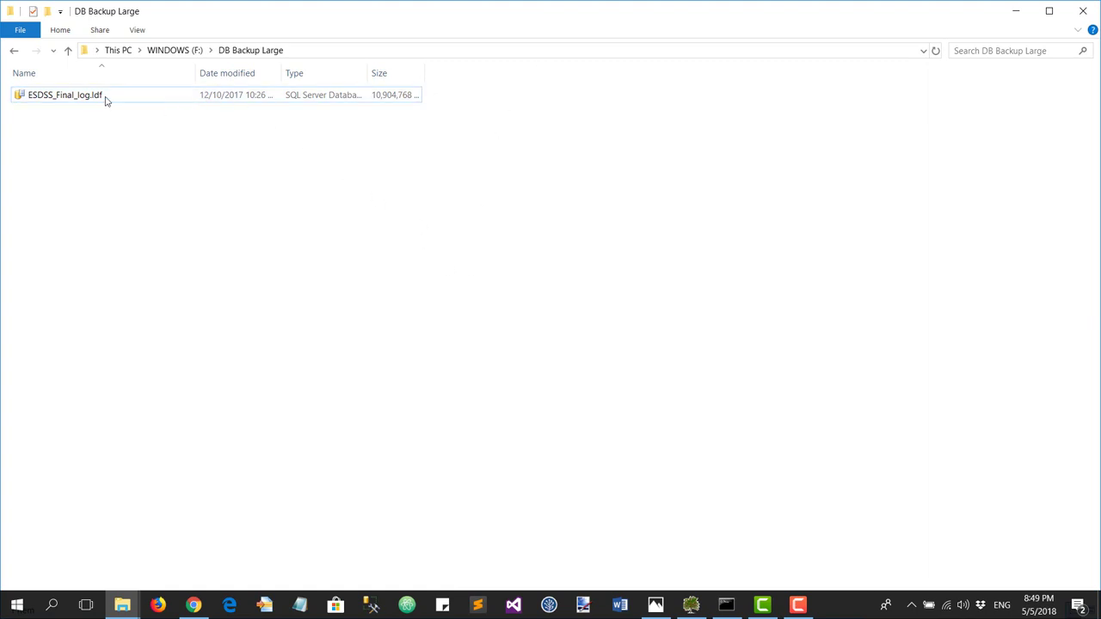
Widen the Size column to show the full file size of ESDSS_Final_log.ldf
drag(425, 71, 469, 71)
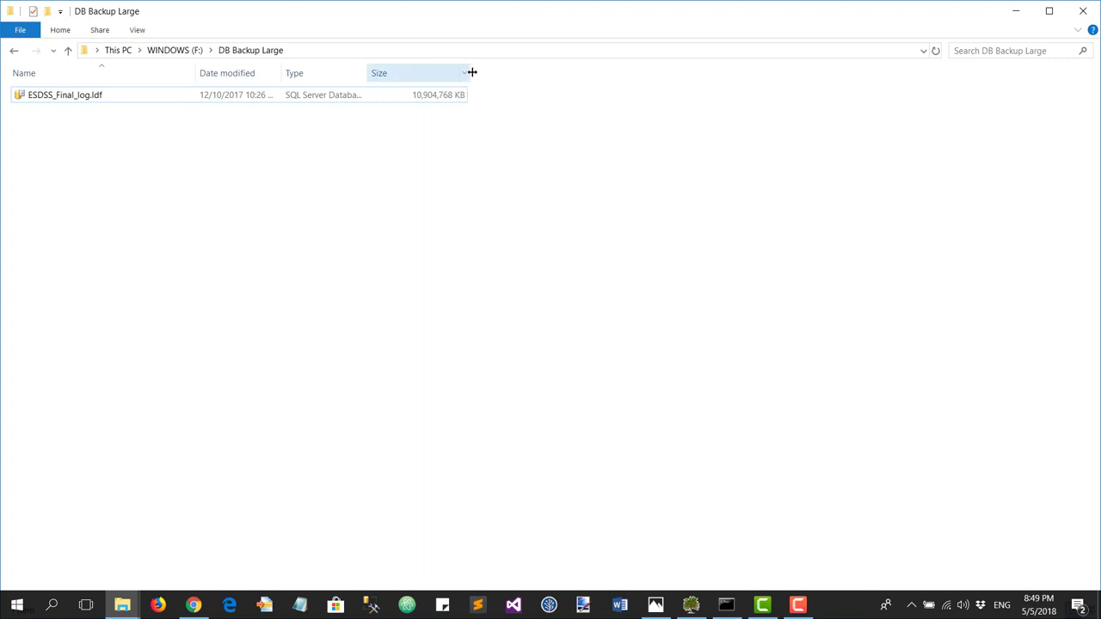
click(419, 103)
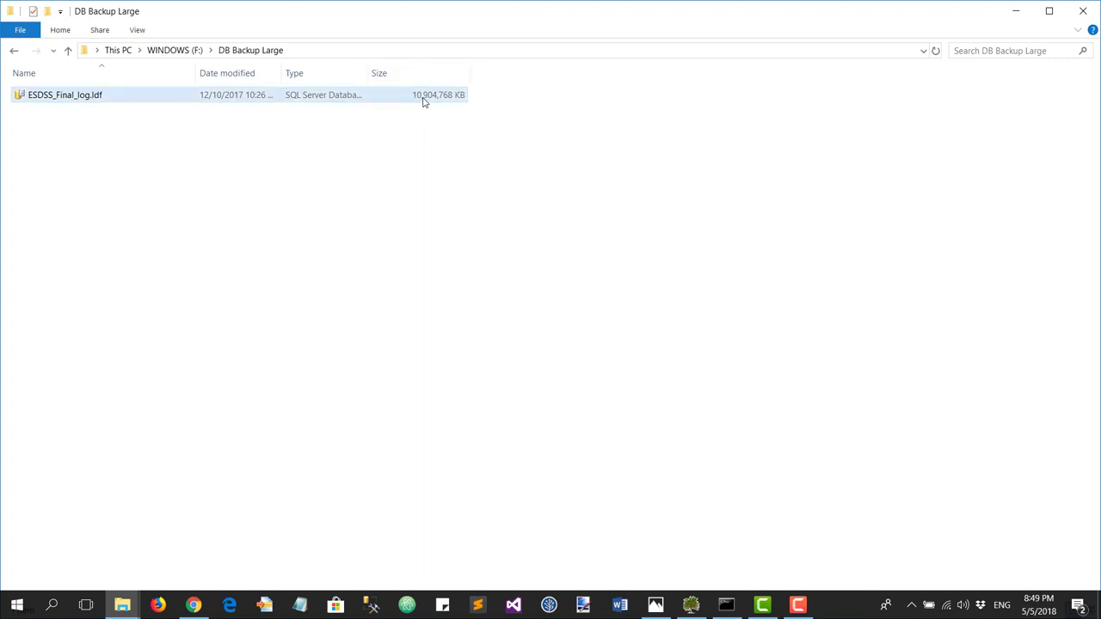
click(427, 108)
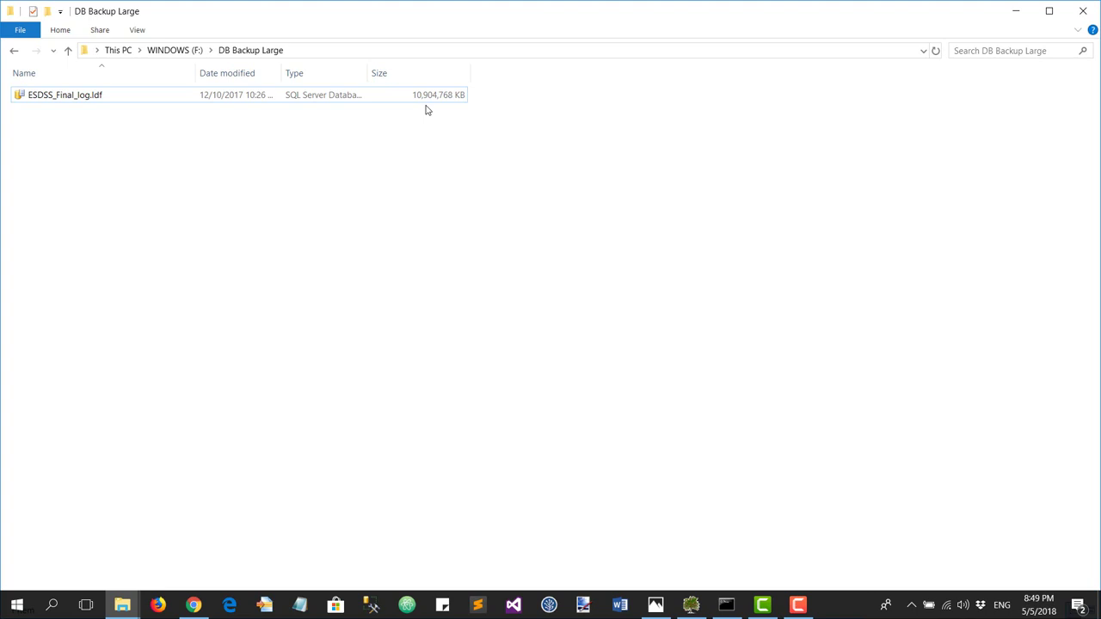
Check the size of ESDSS_Final_log.ldf in its file properties, leaving the properties unchanged
click(204, 96)
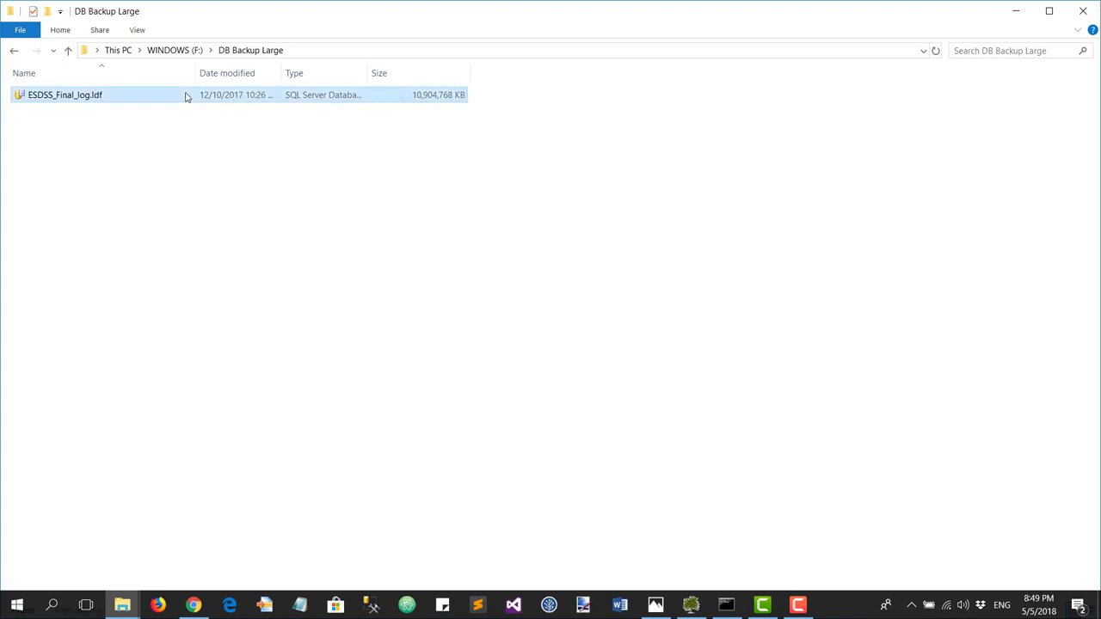
right_click(187, 96)
click(302, 485)
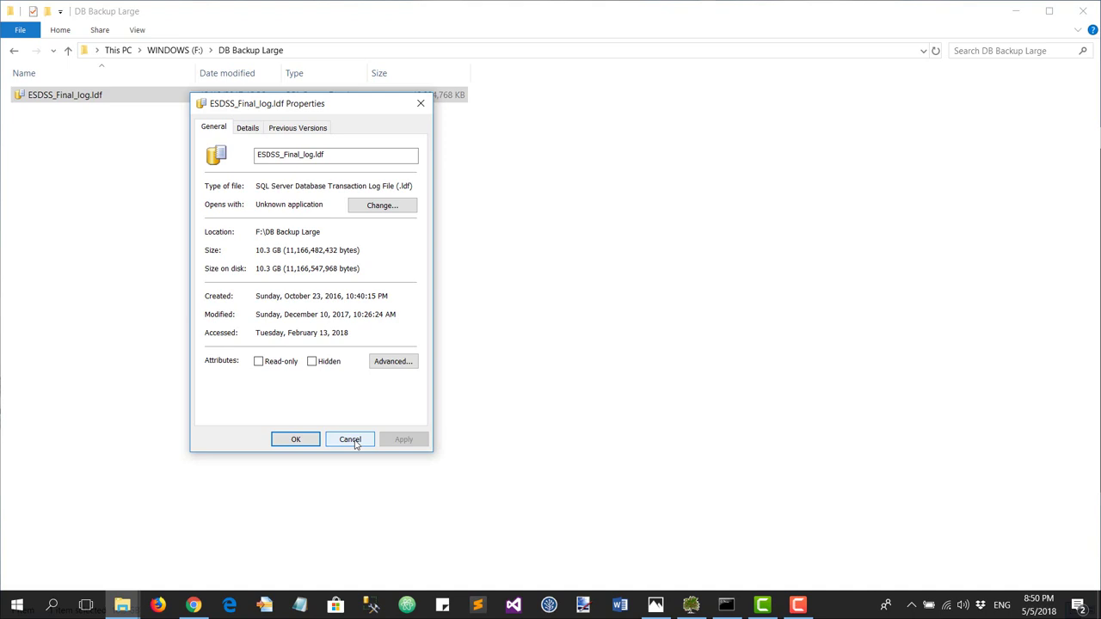
click(354, 443)
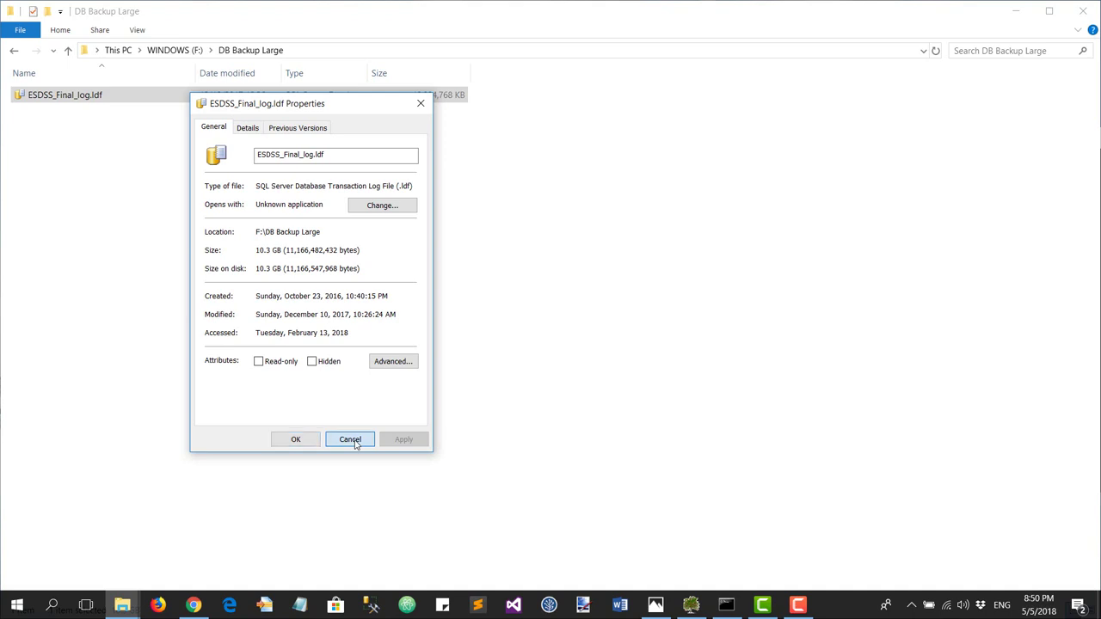
Try to compress ESDSS_Final_log.ldf into a Windows compressed (zipped) folder, and cancel the compression
right_click(90, 101)
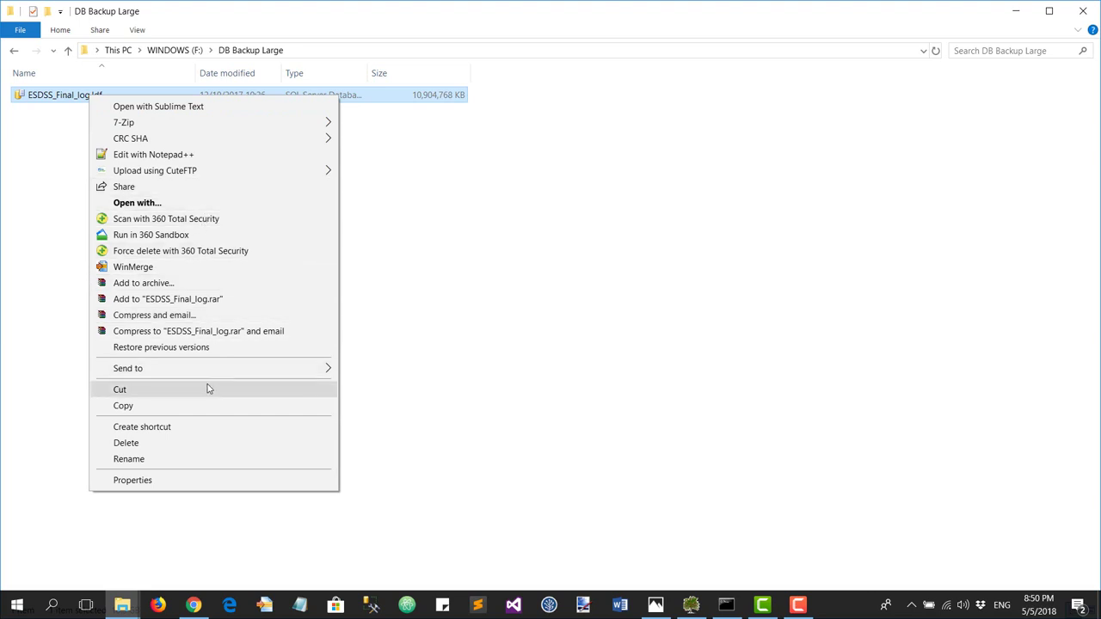
mouse_move(230, 371)
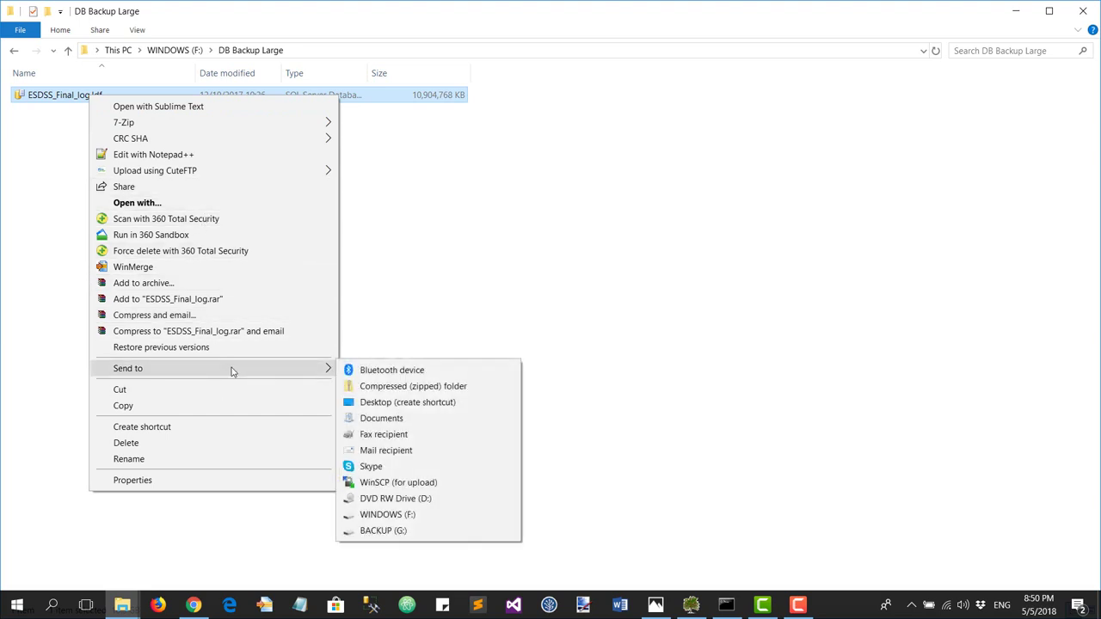
click(421, 392)
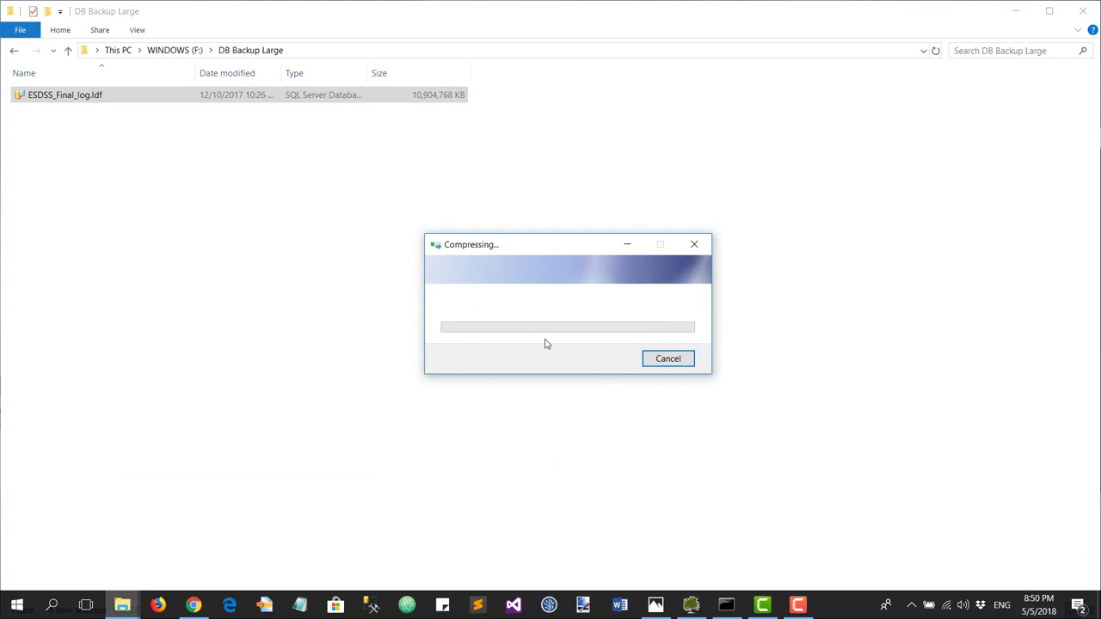
drag(575, 244, 493, 238)
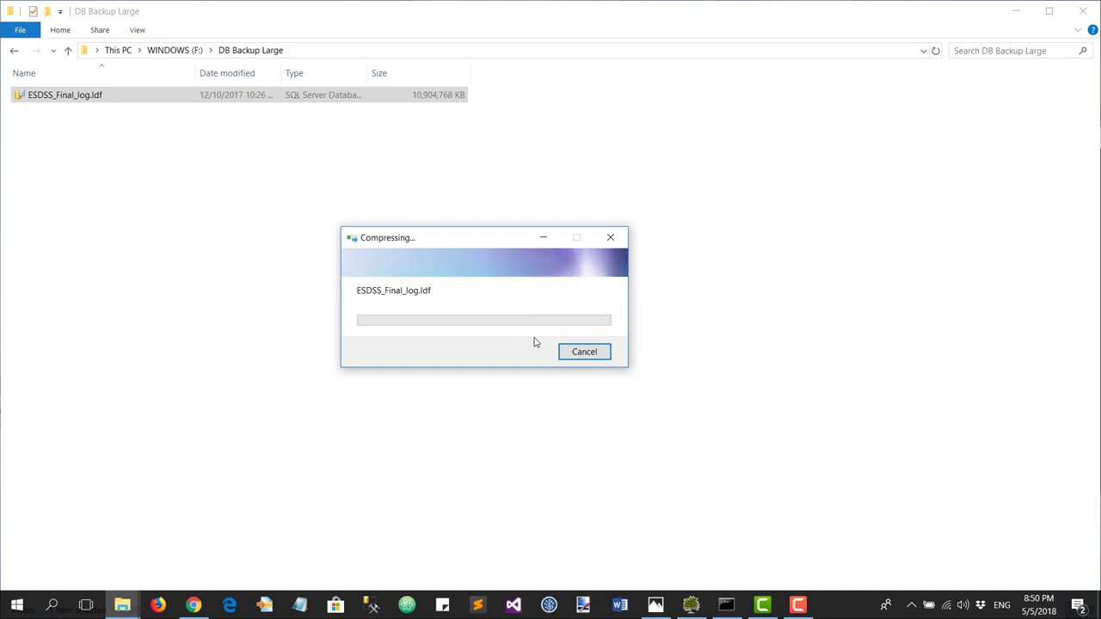
drag(486, 241, 540, 242)
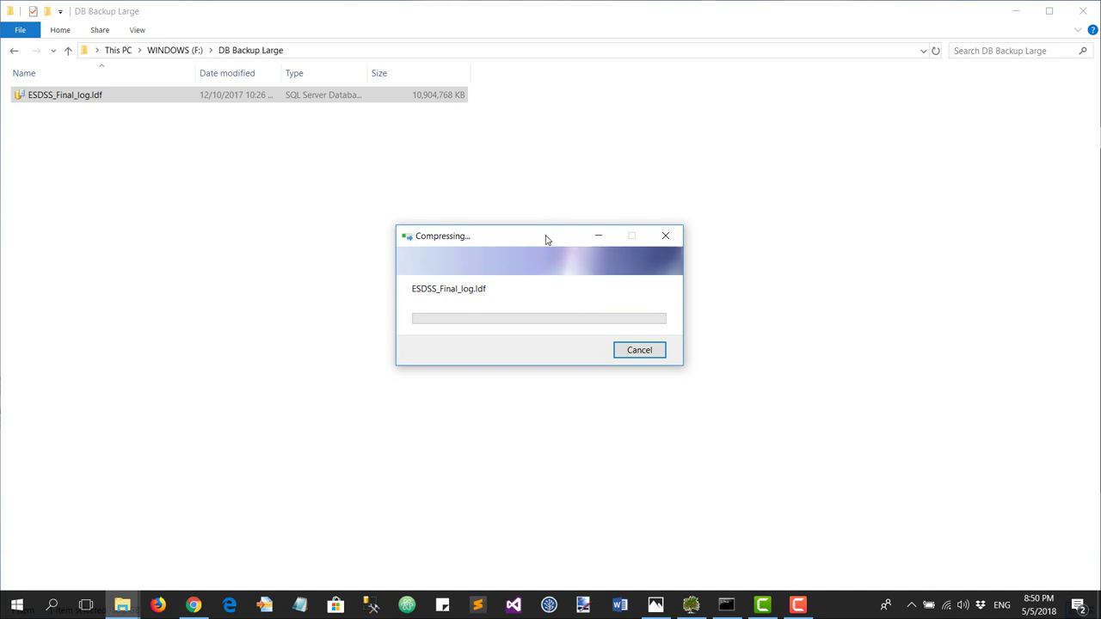
drag(545, 238, 545, 235)
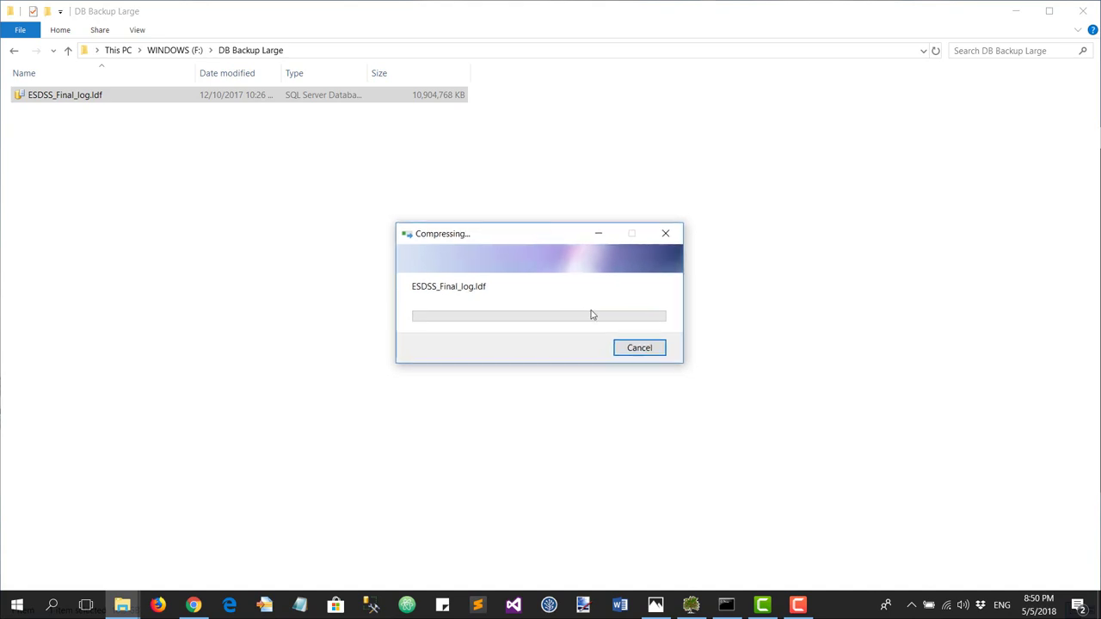
click(650, 353)
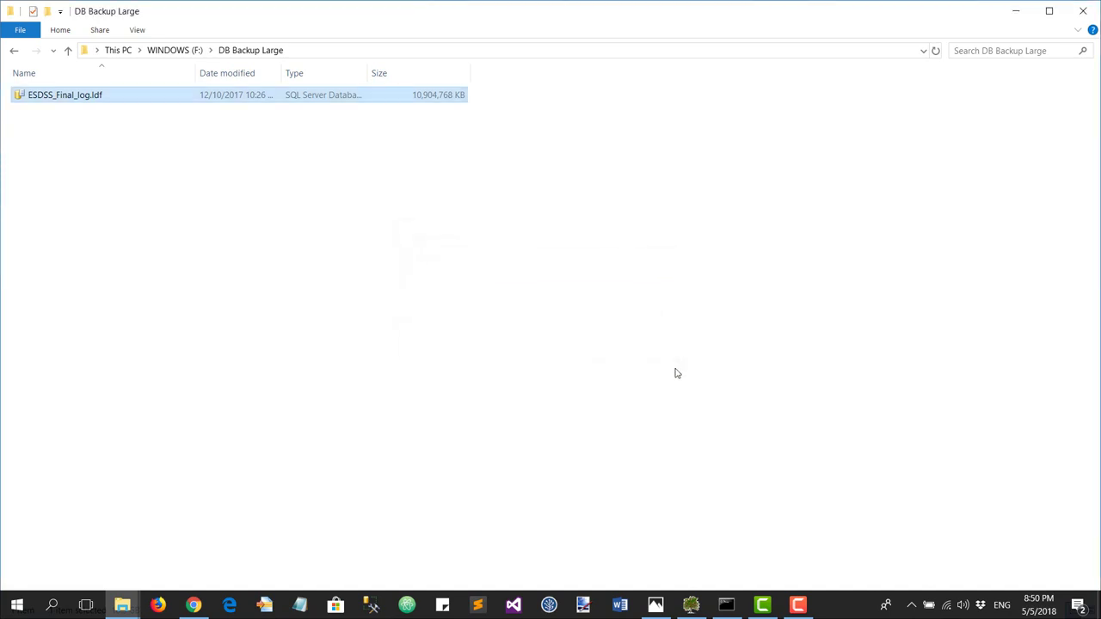
Try to archive ESDSS_Final_log.ldf with WinRAR as ESDSS_Final_log.zip in ZIP format
right_click(98, 98)
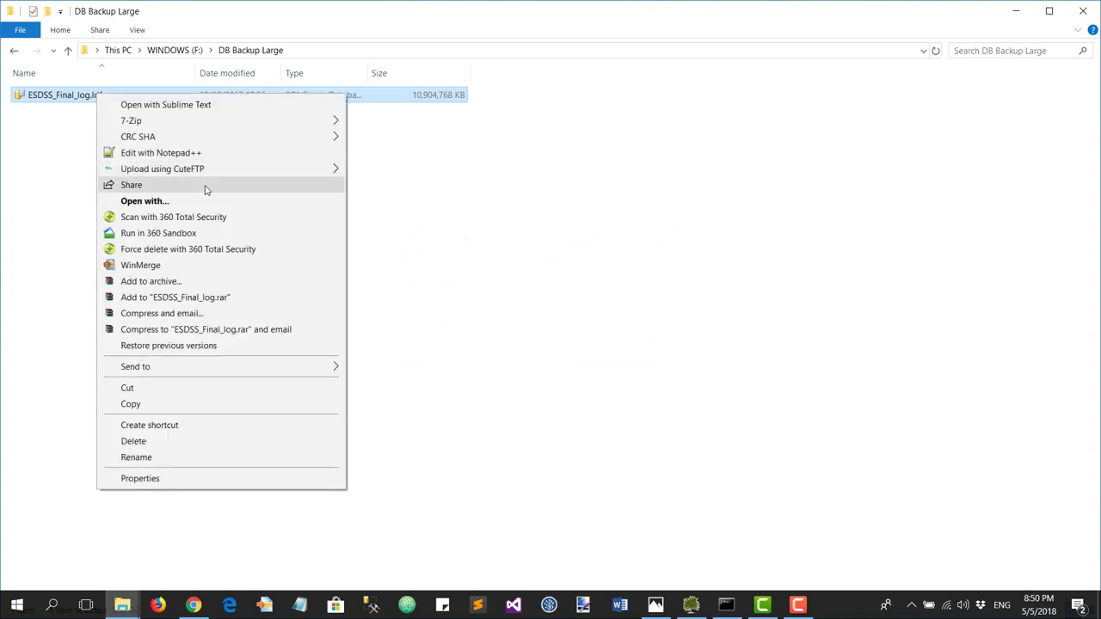
click(233, 284)
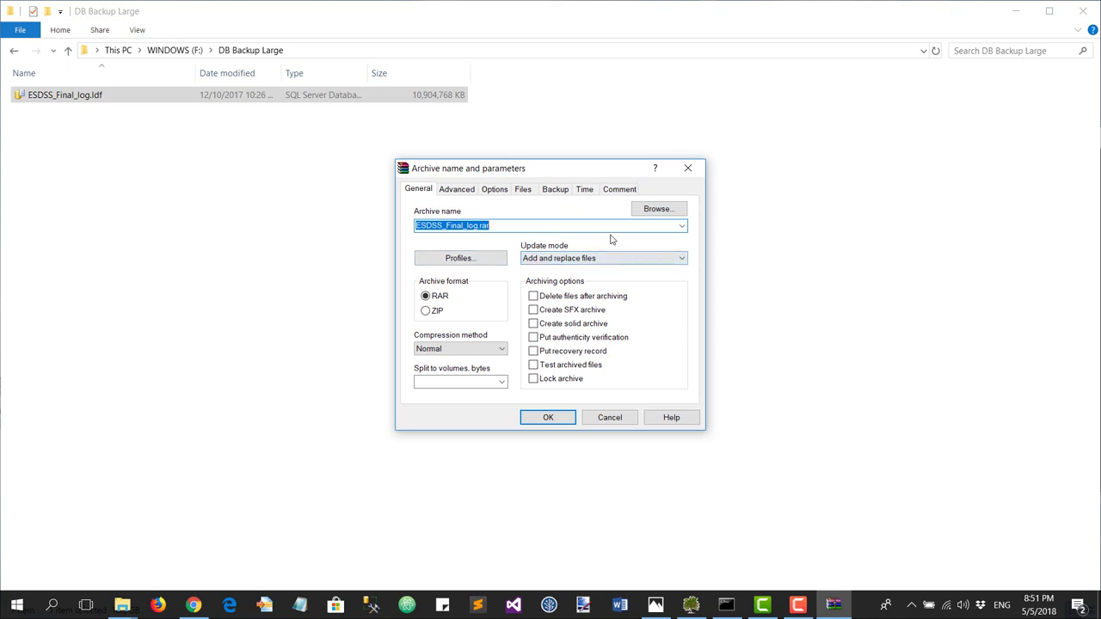
click(683, 228)
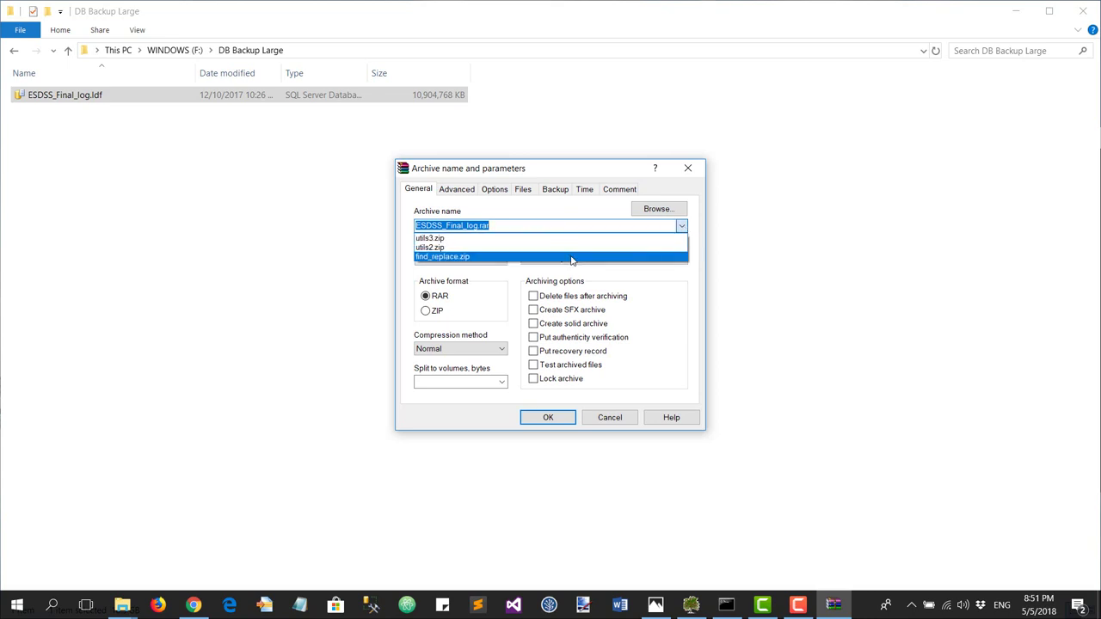
click(571, 224)
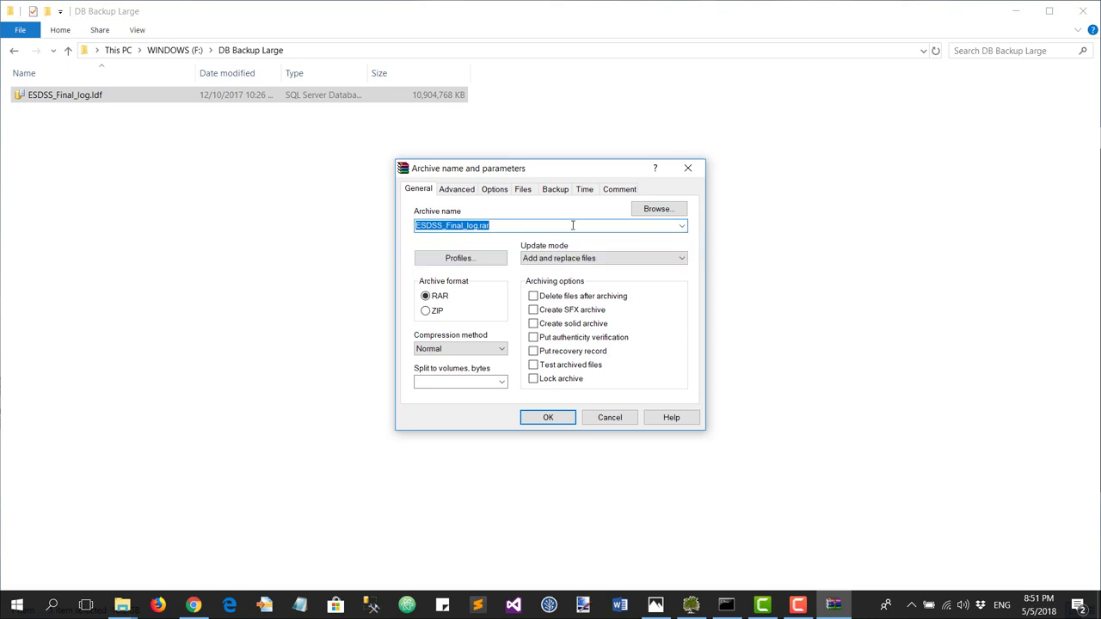
click(579, 228)
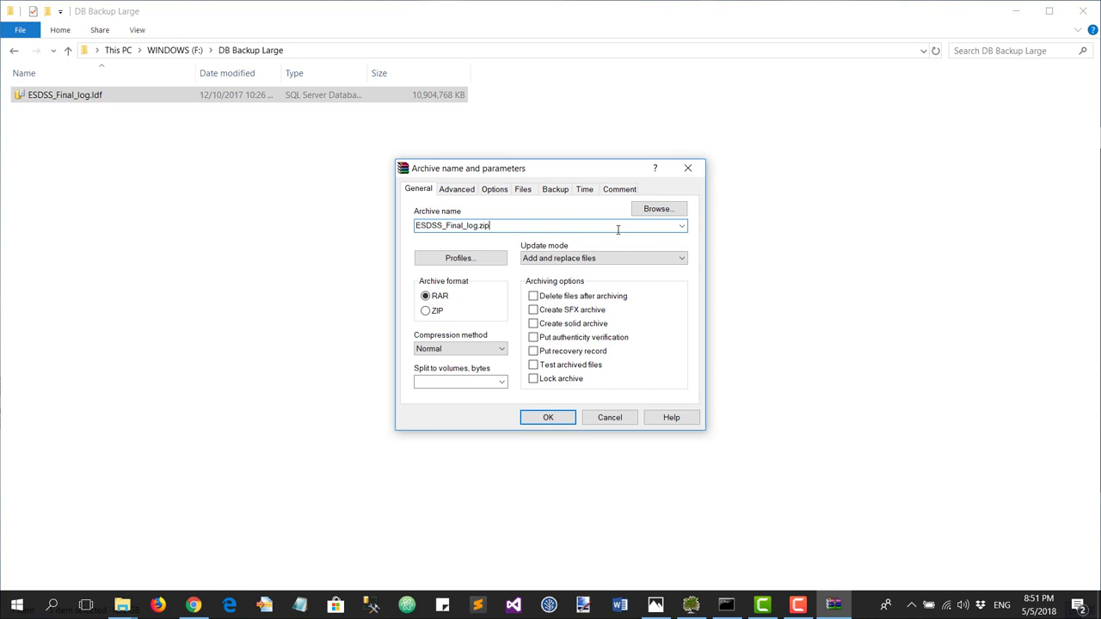
text(zip)
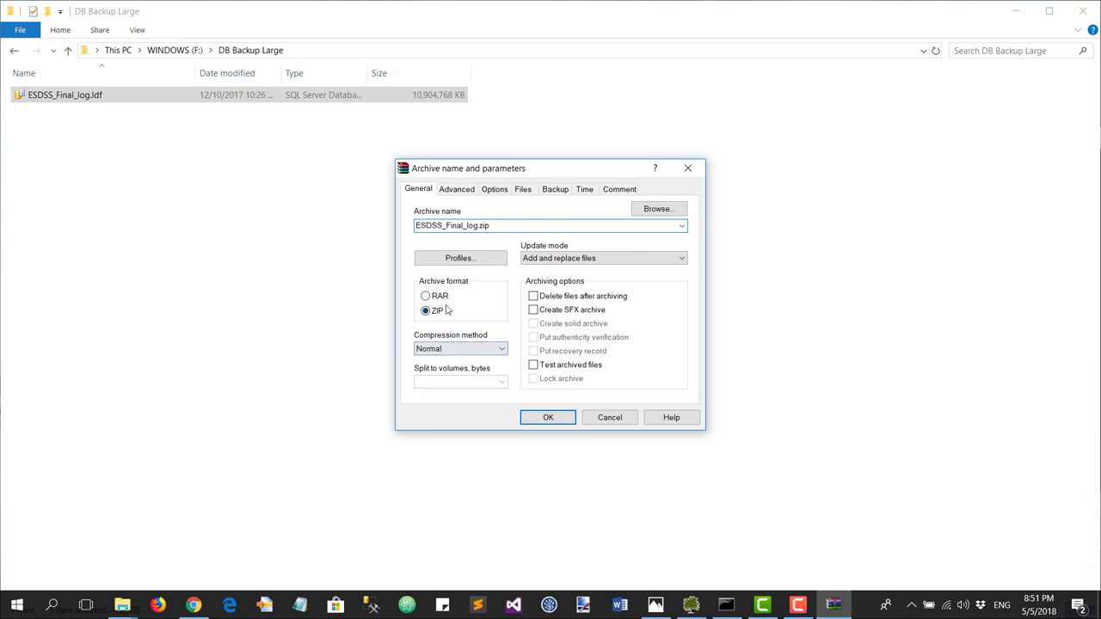
click(547, 419)
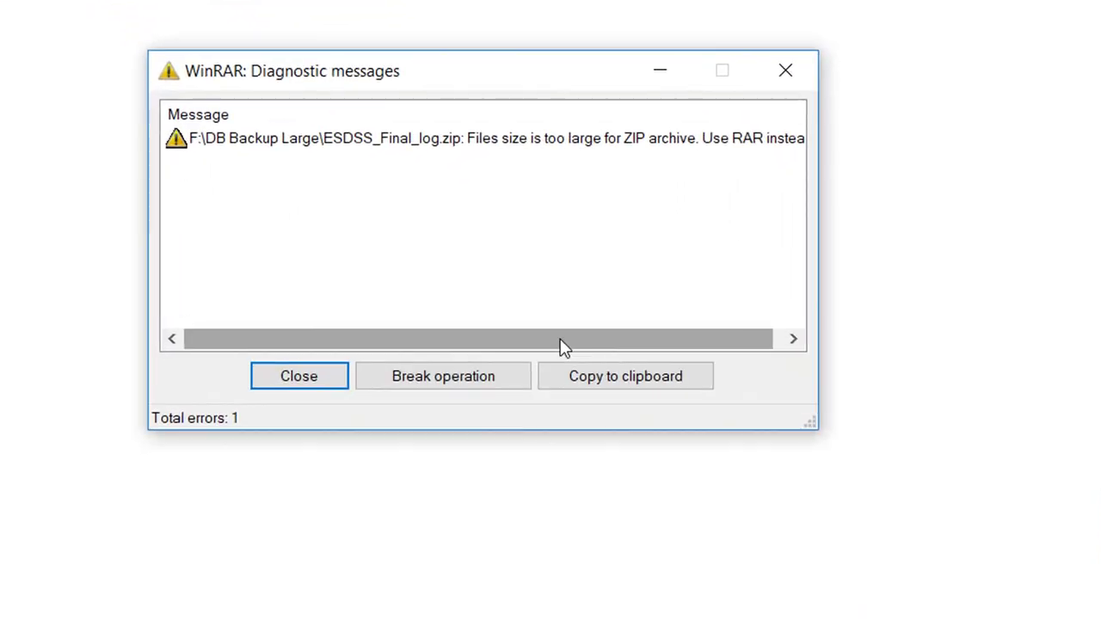
drag(561, 346, 648, 349)
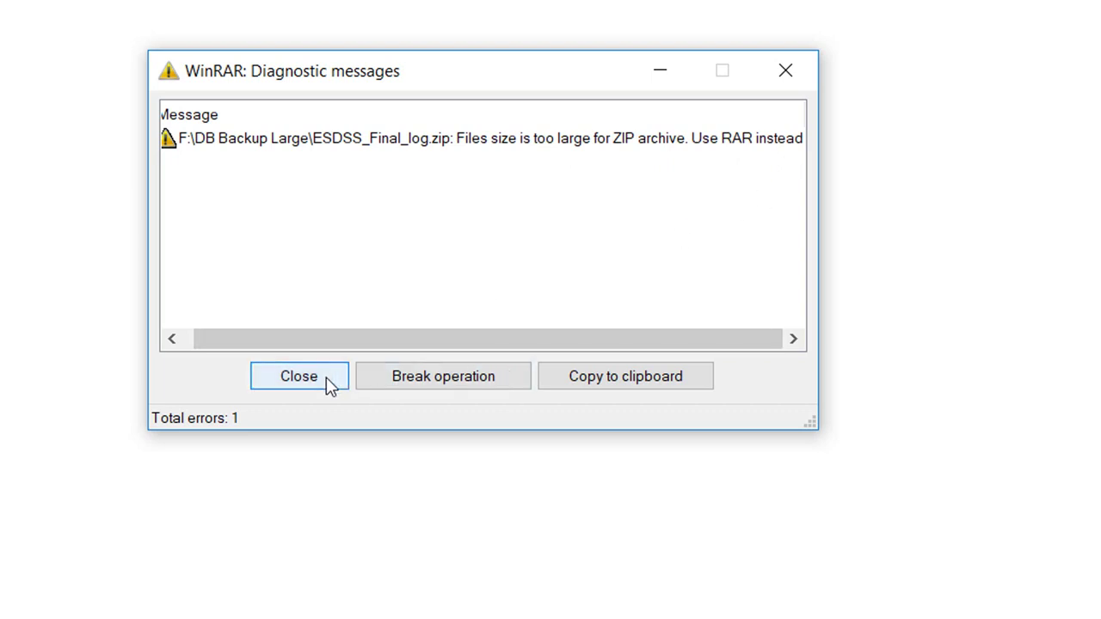
click(299, 377)
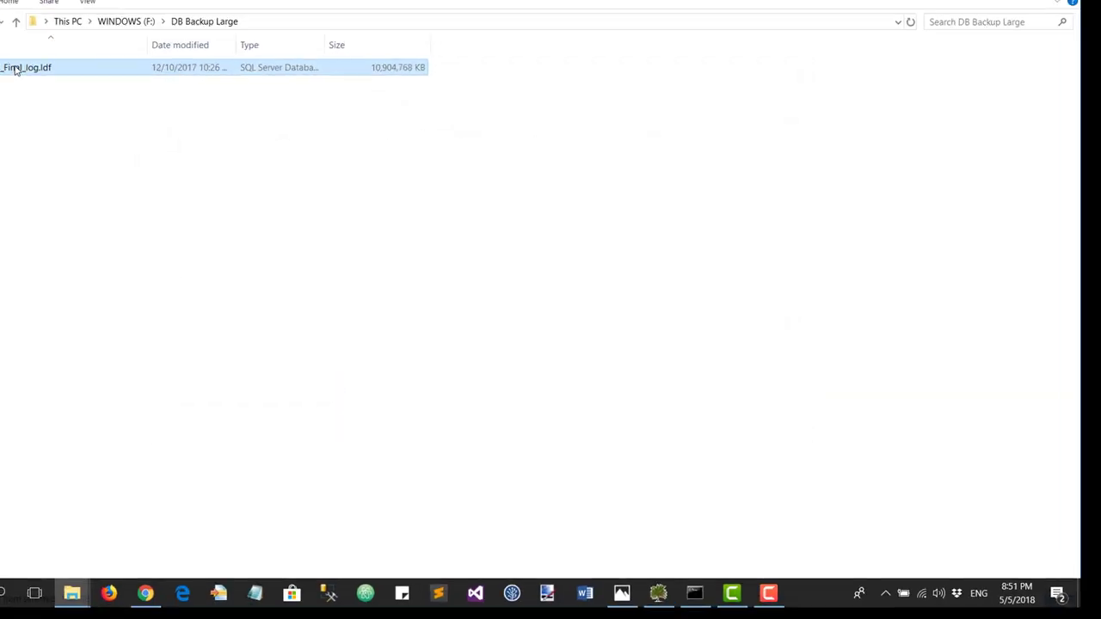
Archive ESDSS_Final_log.ldf with WinRAR as ESDSS_Final_log.rar, using the RAR format and Normal compression
right_click(30, 75)
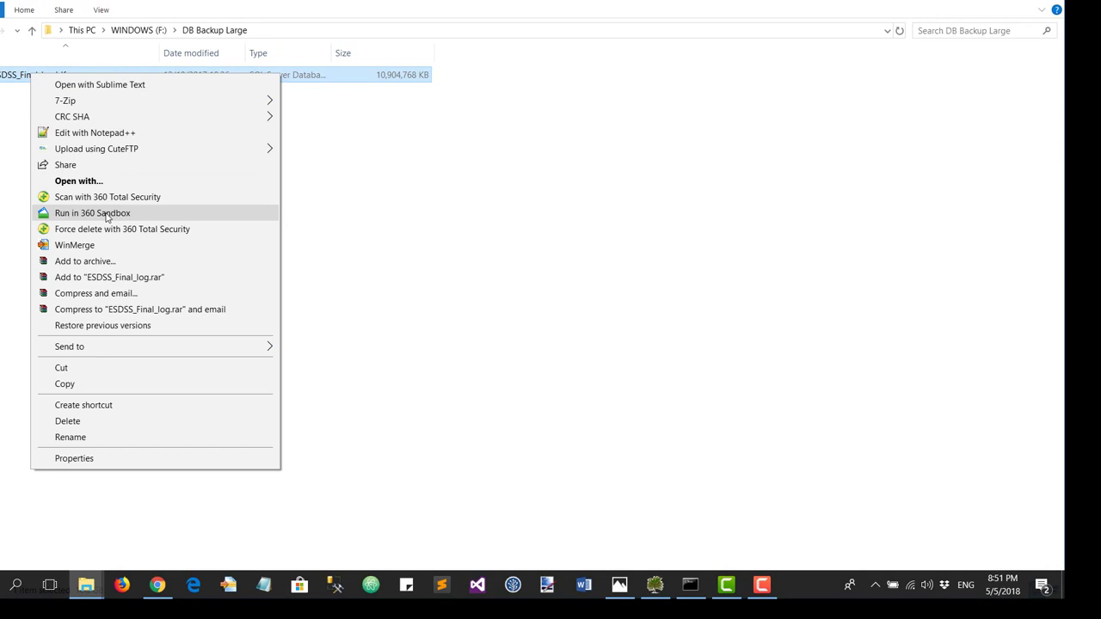
click(97, 260)
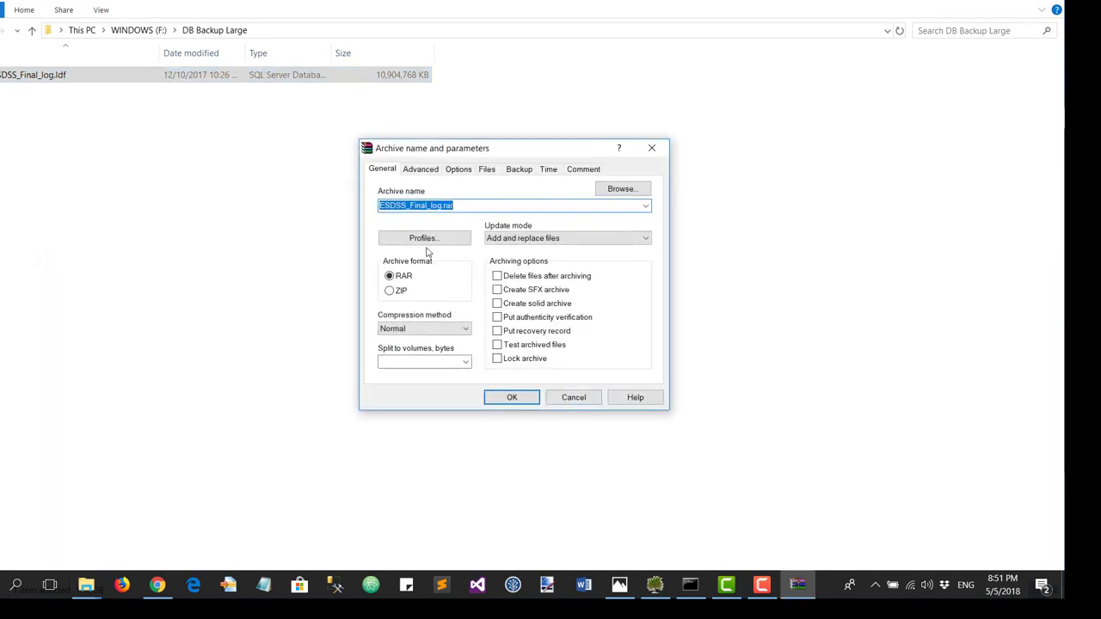
click(512, 398)
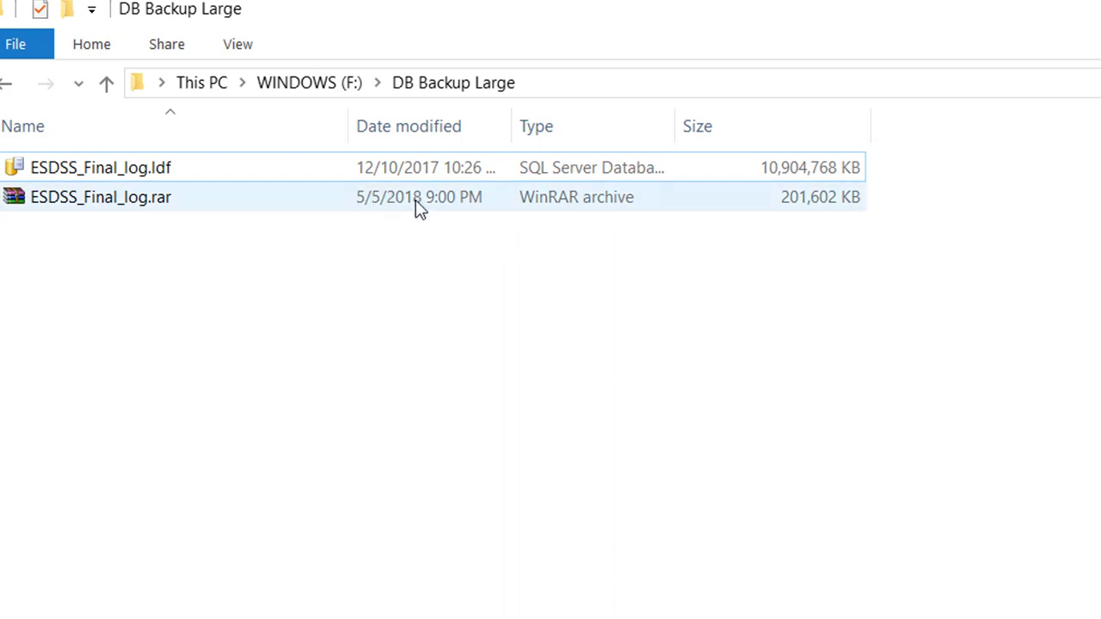
Examine the size of ESDSS_Final_log.rar in its file properties and compare it with the original ESDSS_Final_log.ldf
click(590, 198)
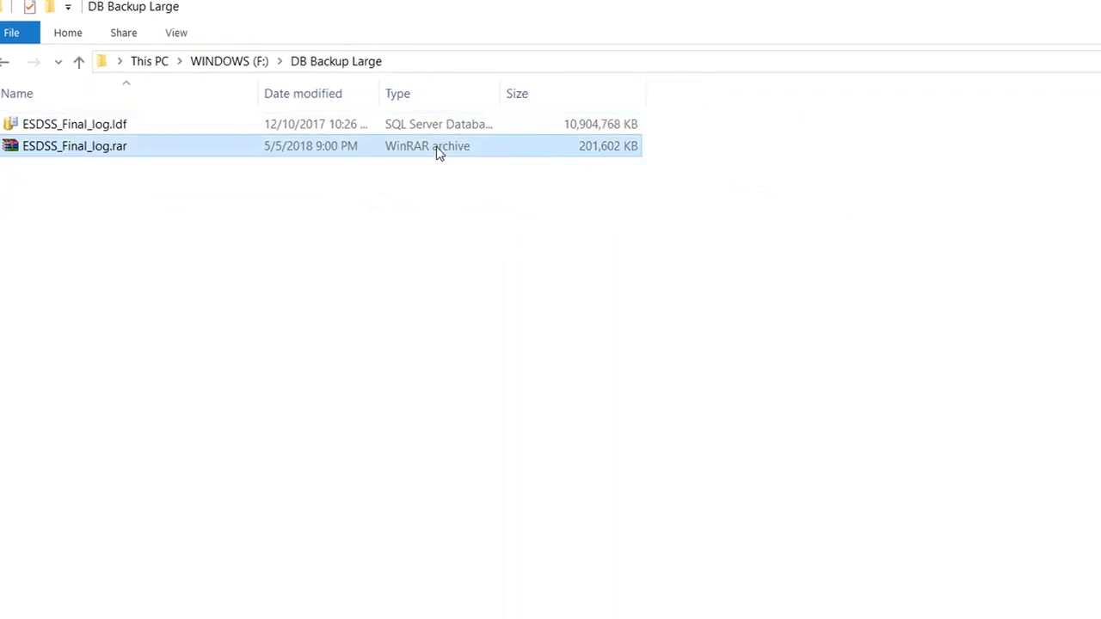
right_click(436, 146)
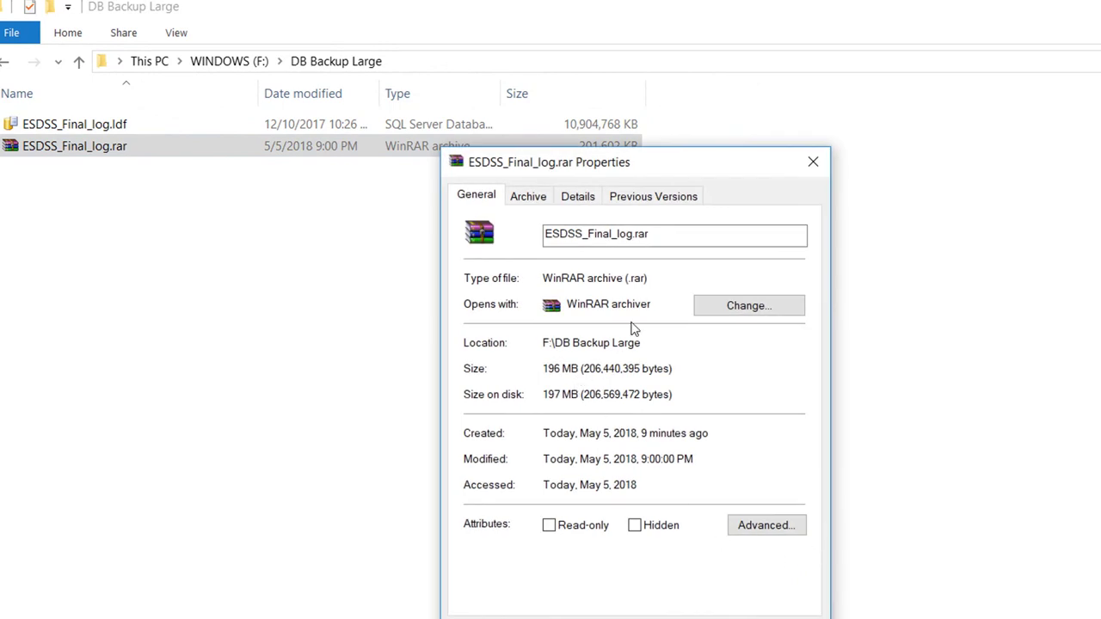
drag(664, 170, 758, 222)
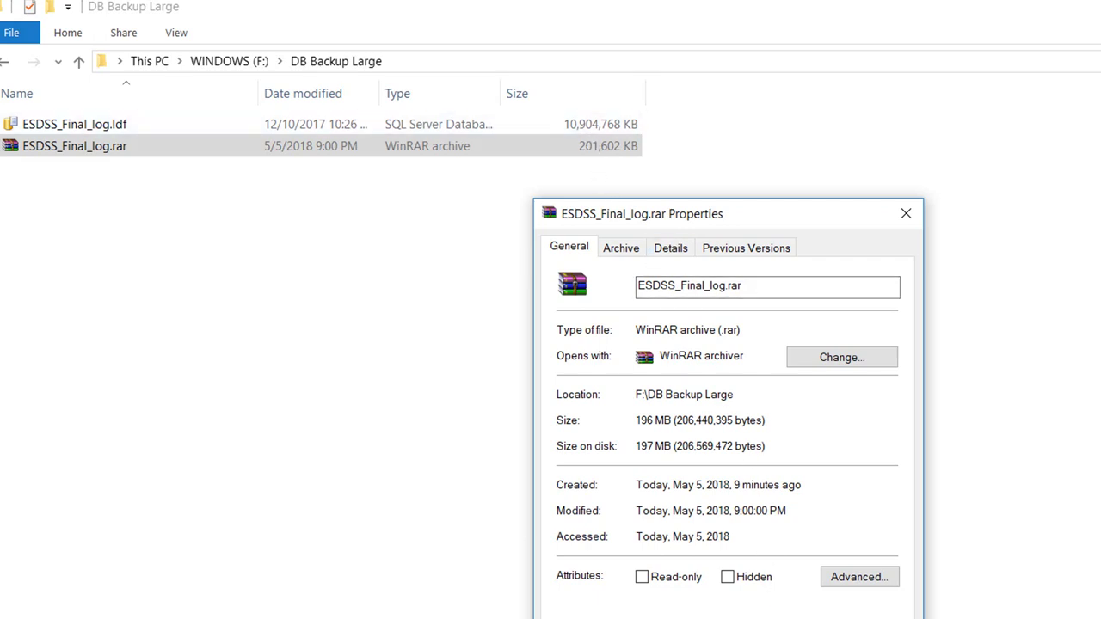
click(766, 614)
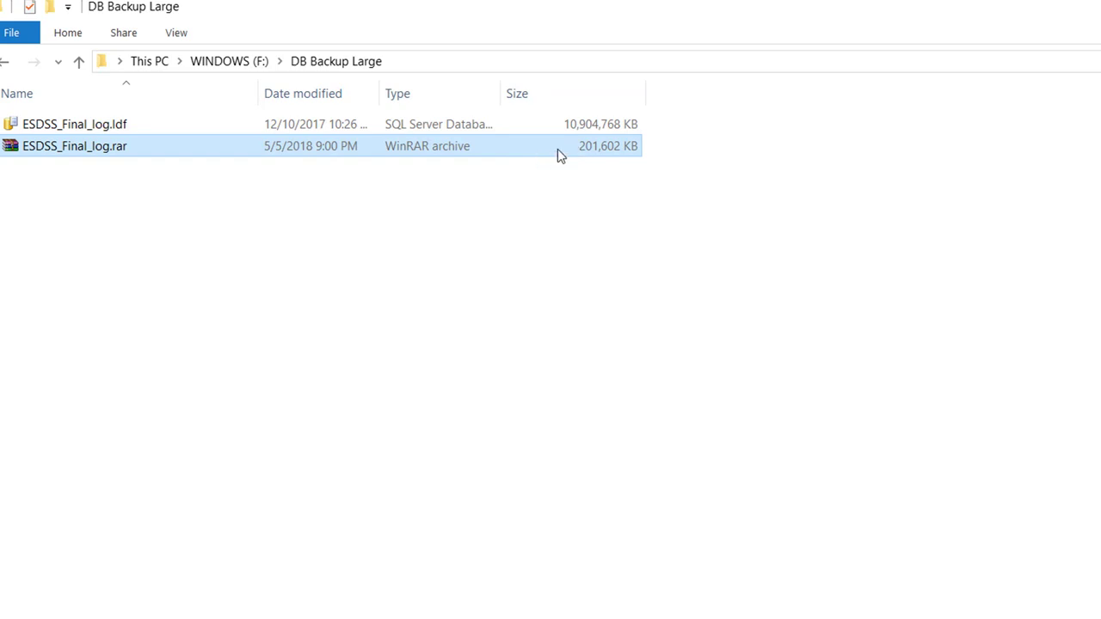
click(525, 126)
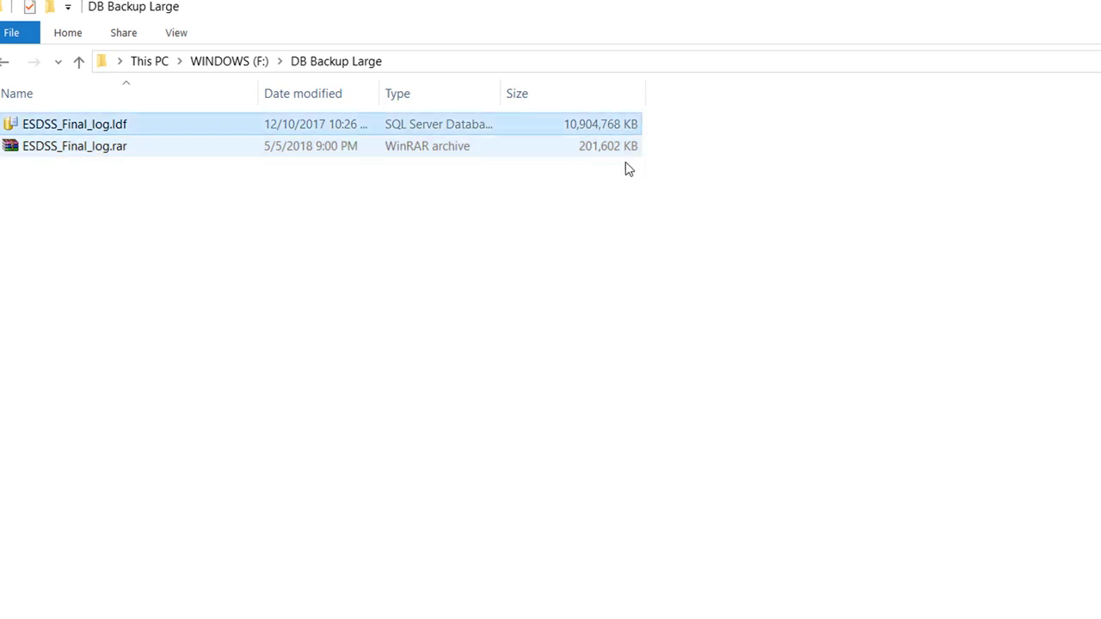
click(647, 256)
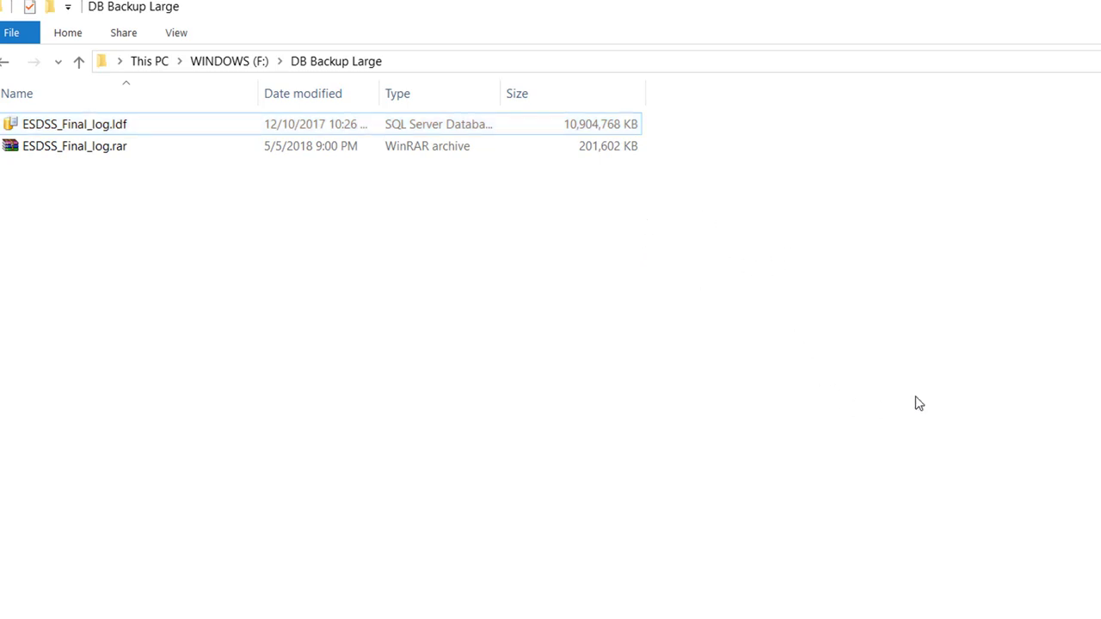